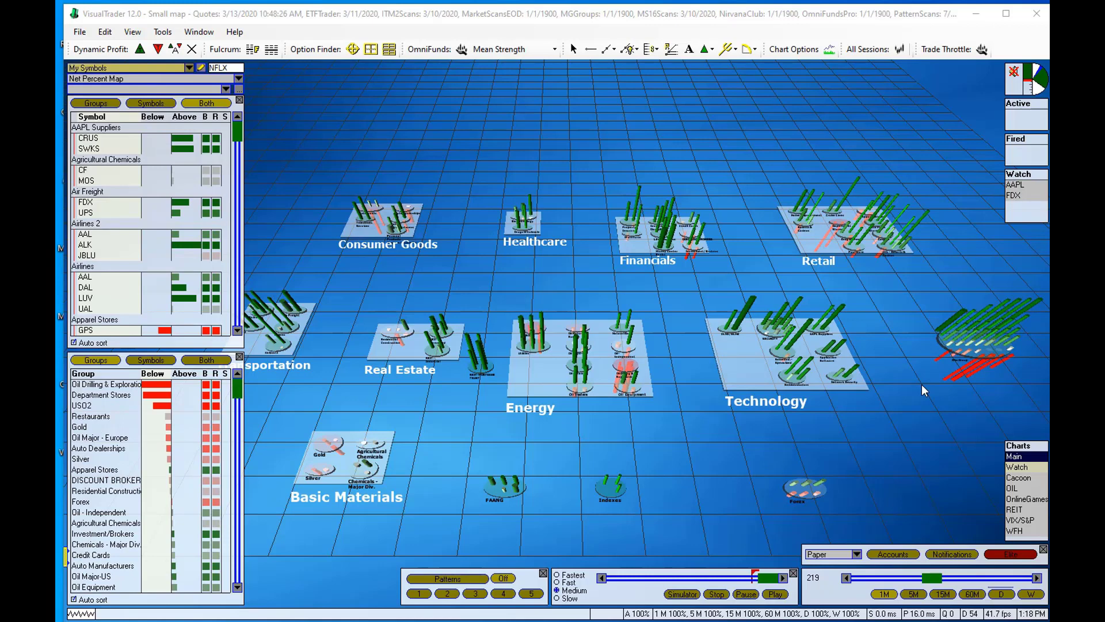
left_click(803, 373)
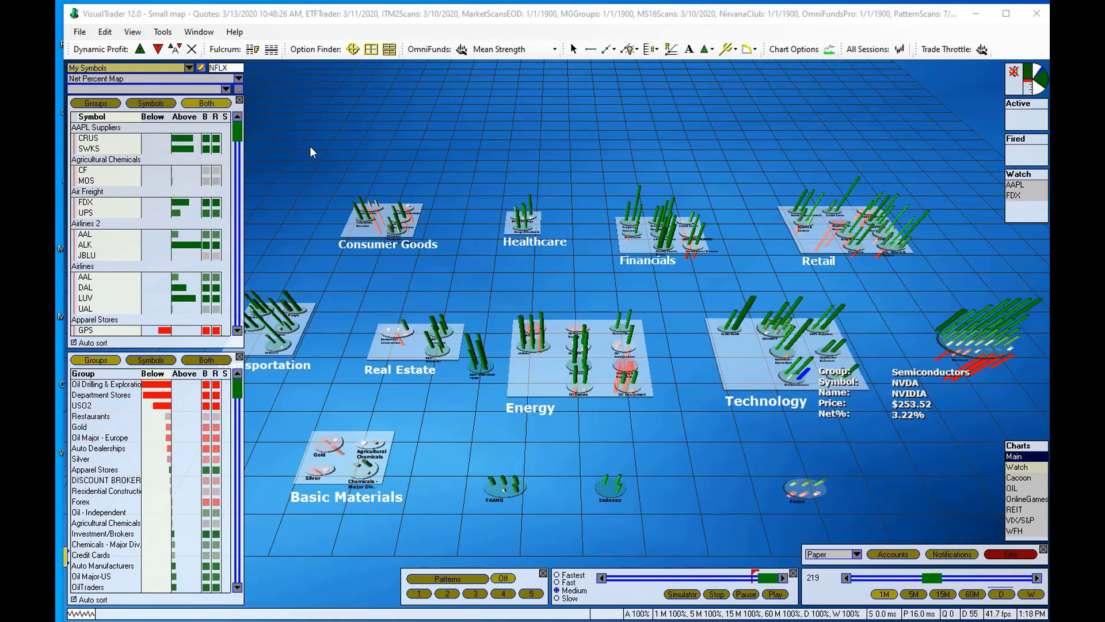
left_click(312, 152)
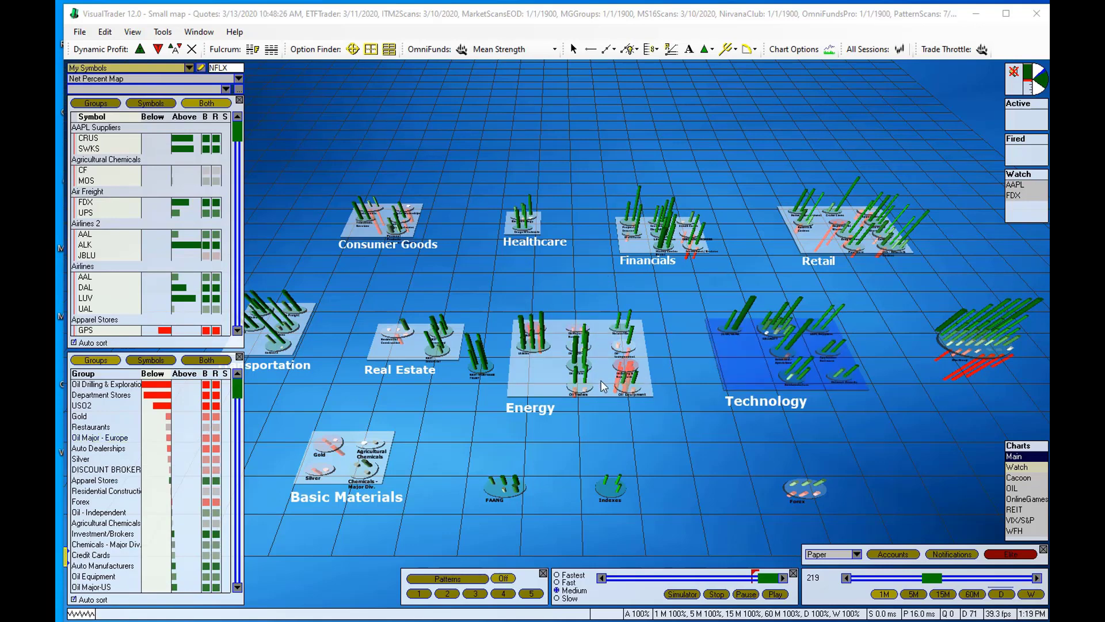
Start building a group for a symbol from the map, naming it Aero and using BA as the symbol.
right_click(673, 458)
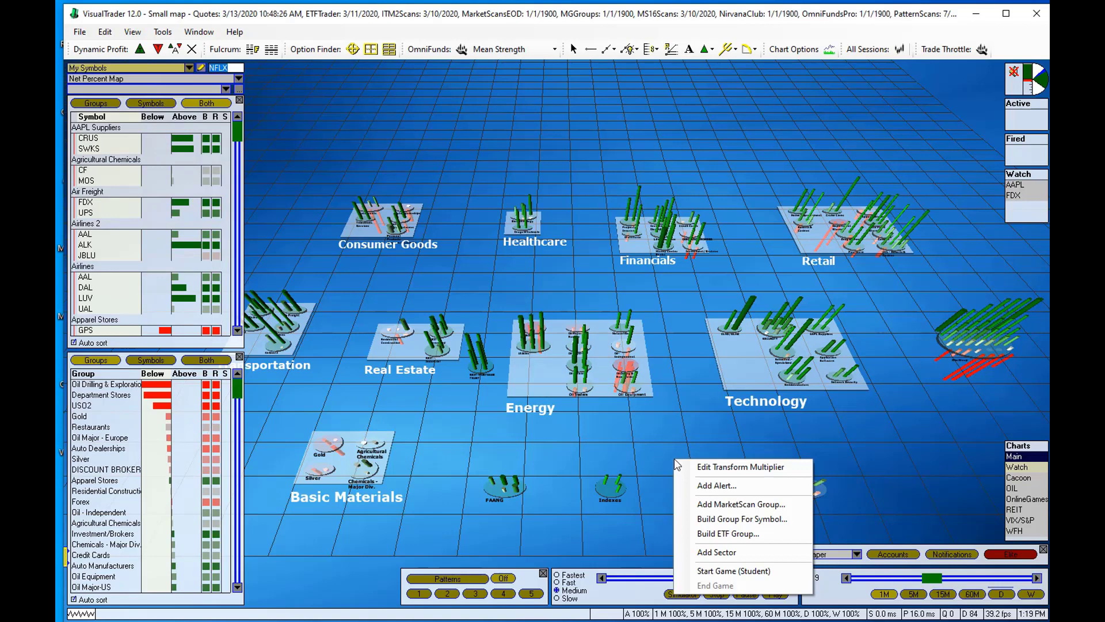
left_click(718, 522)
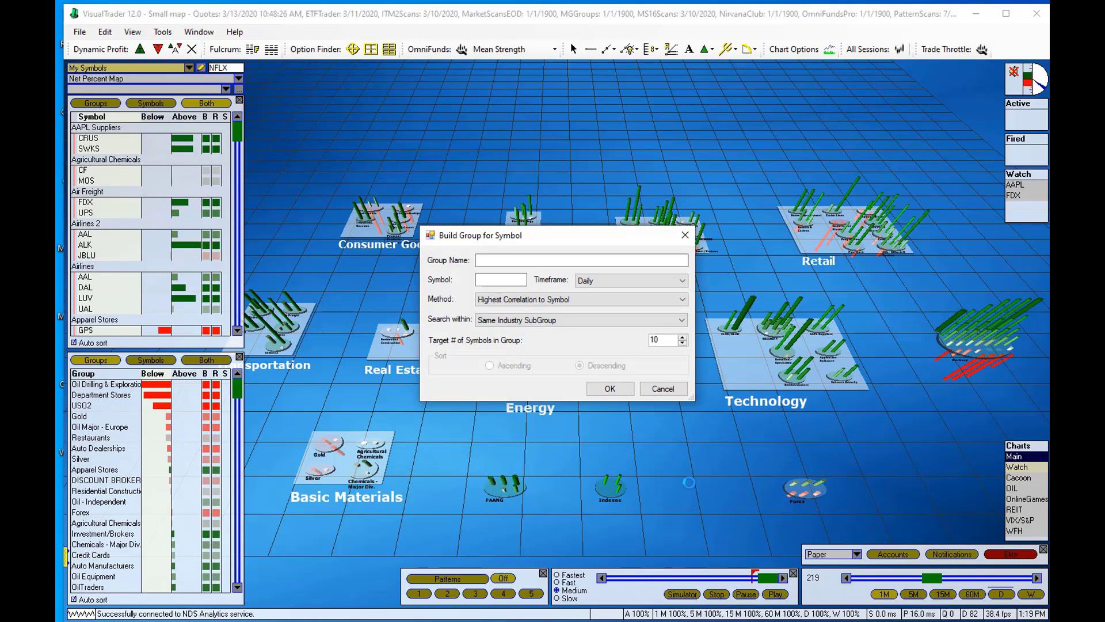
left_click(521, 262)
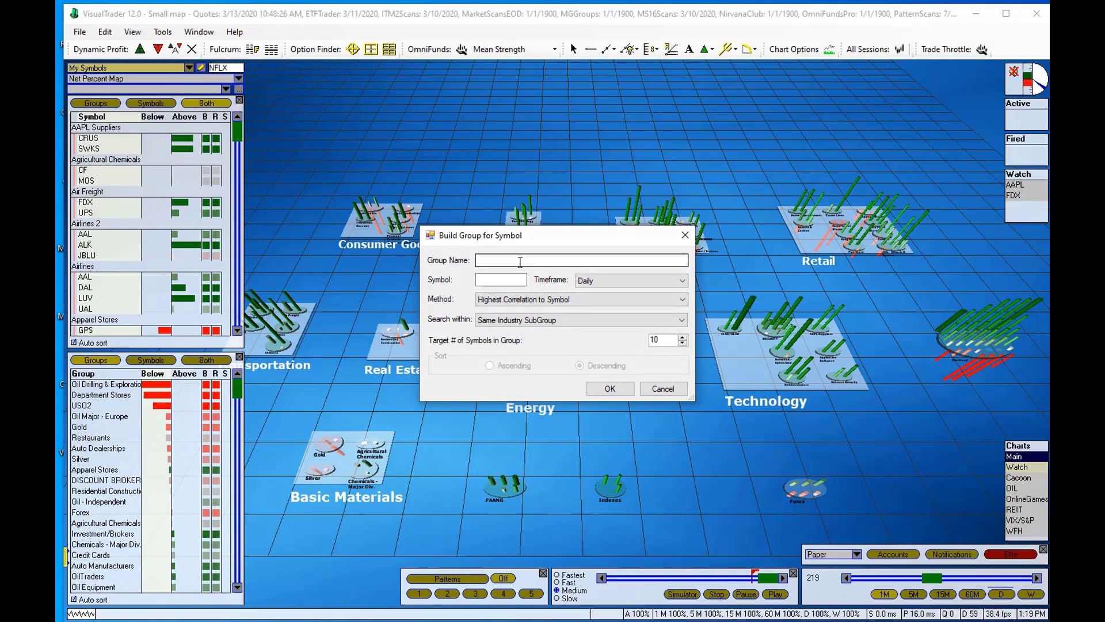
left_click(520, 262)
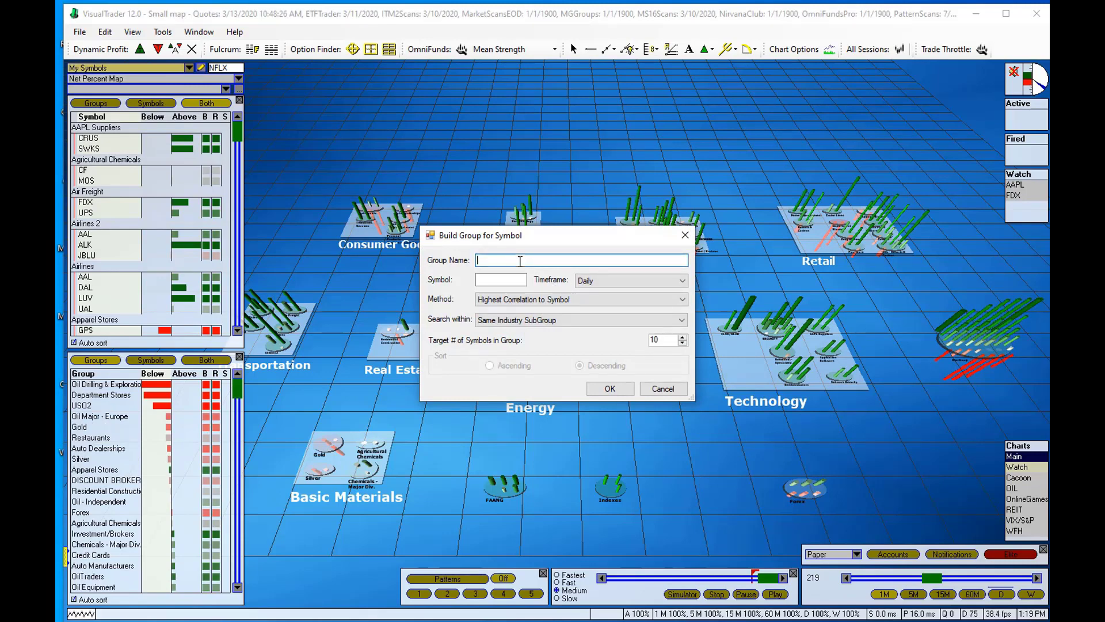
type("Aero")
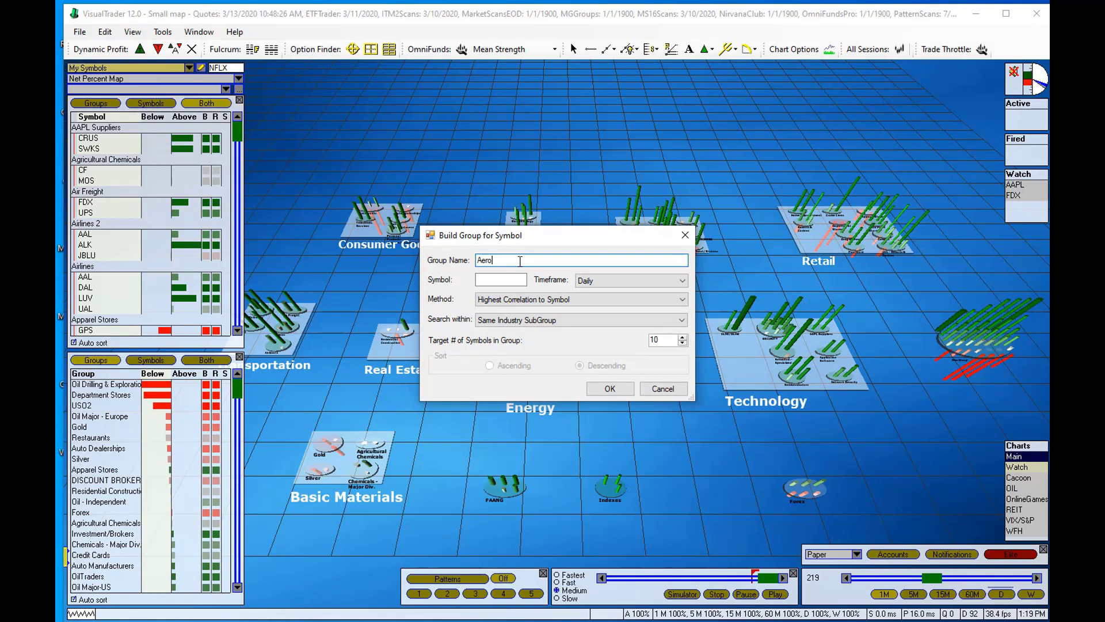
key("Tab")
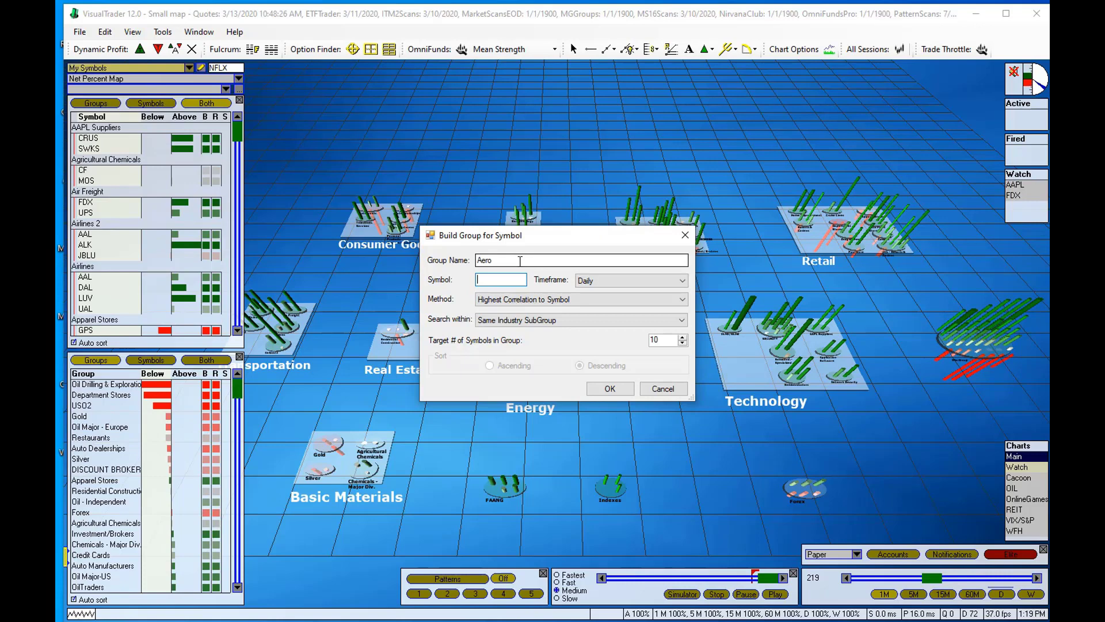
type("BA")
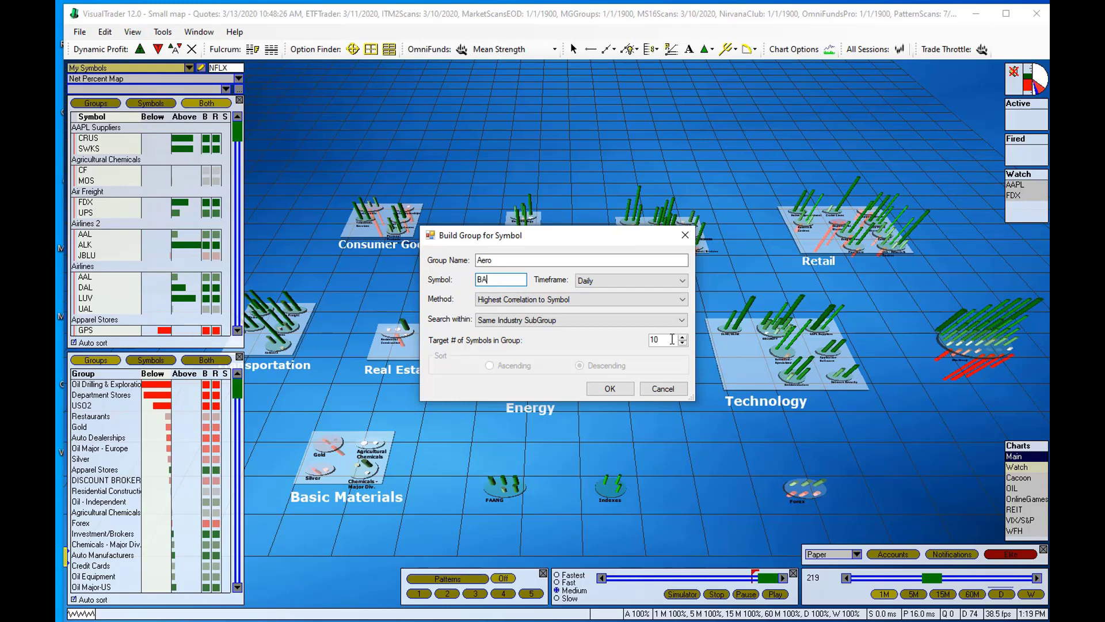
Set the target number of symbols in the Aero group to 4 and build it.
left_click(663, 340)
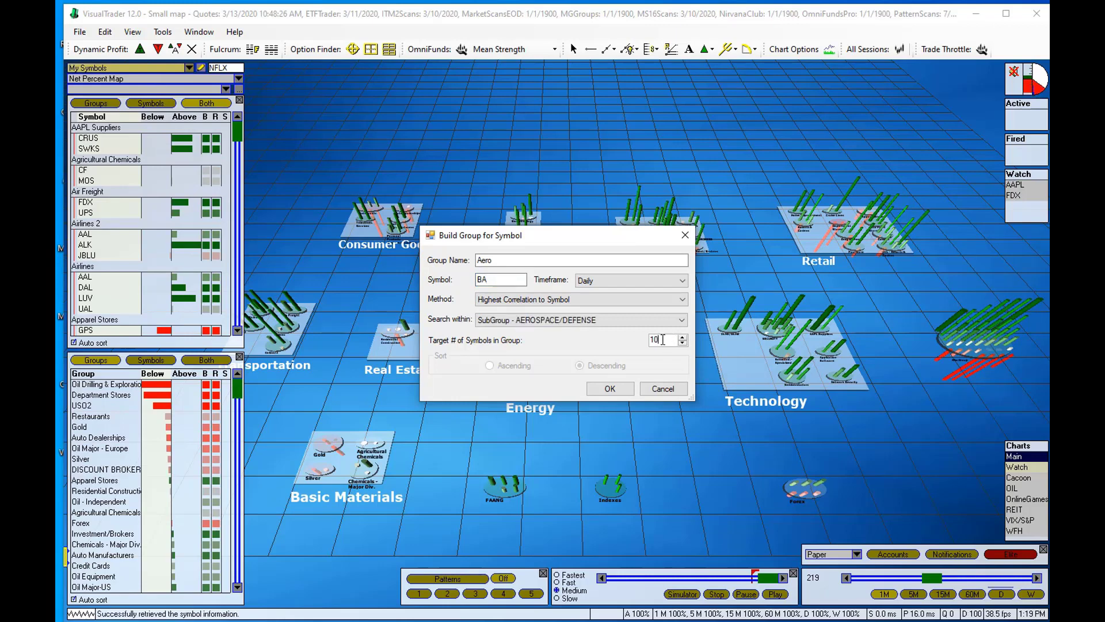
left_click_drag(663, 340, 646, 341)
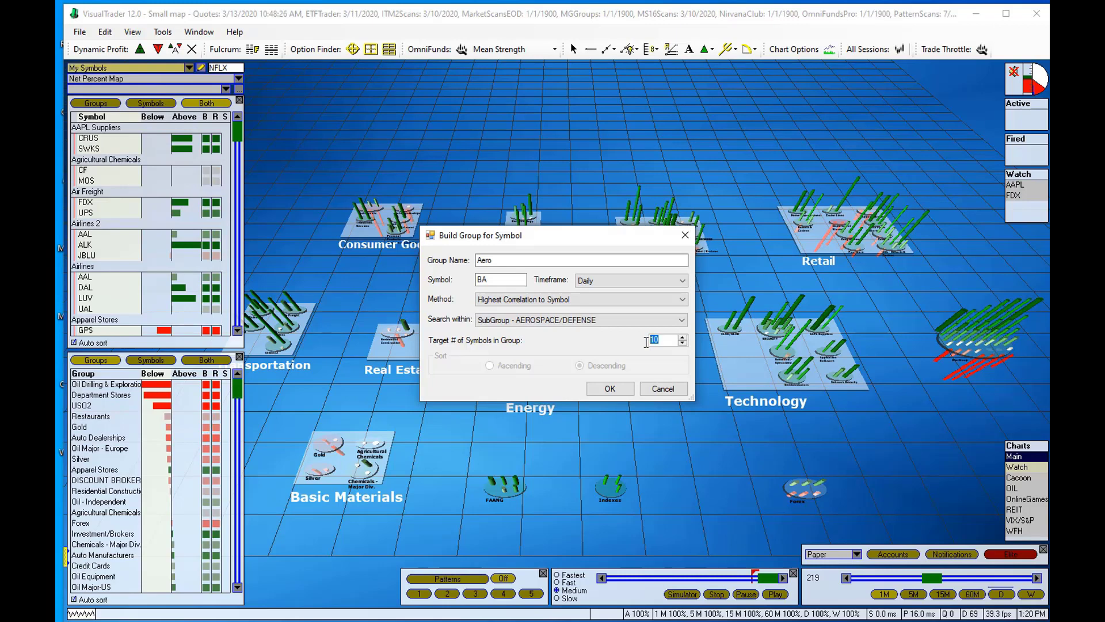
type("4")
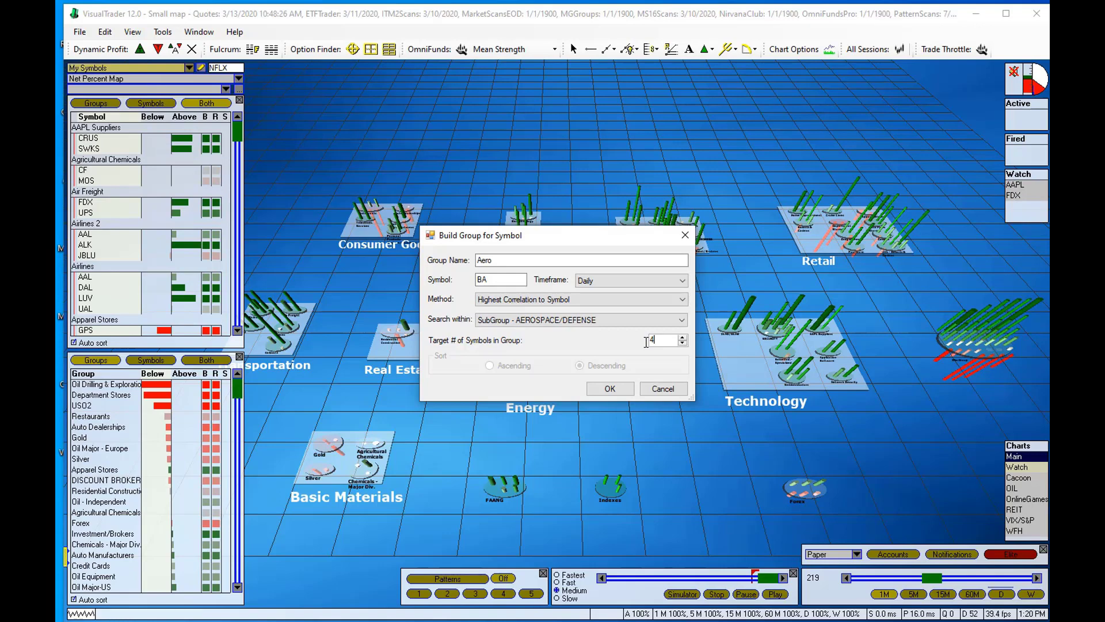
left_click(608, 389)
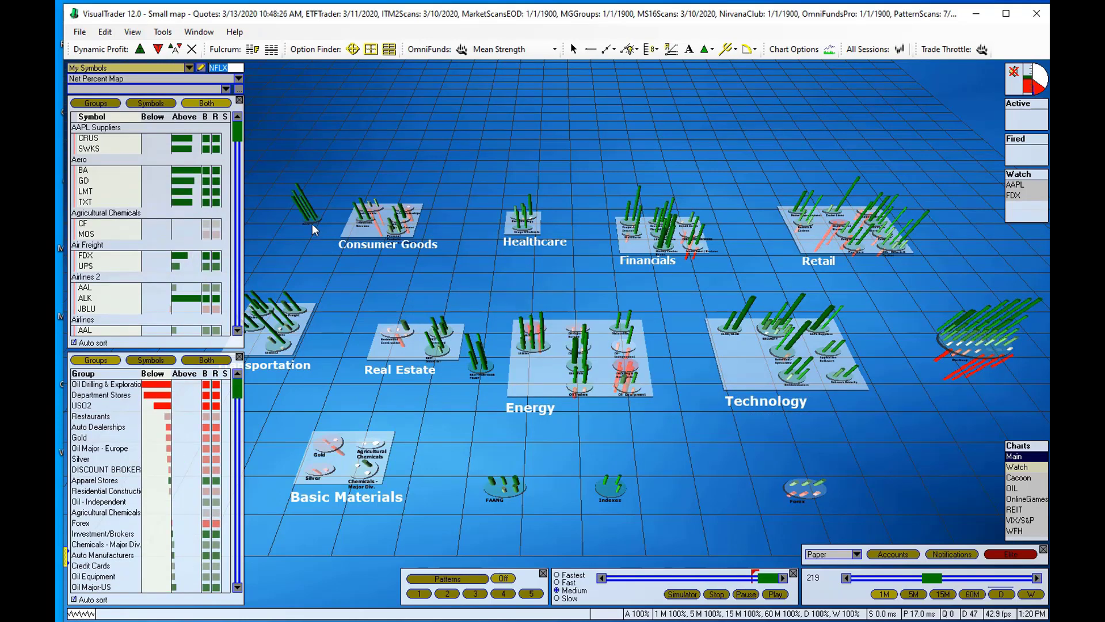
Place the Aero group between the Indexes and Forex groups on the map, and view its symbols' charts briefly.
mouse_move(312, 223)
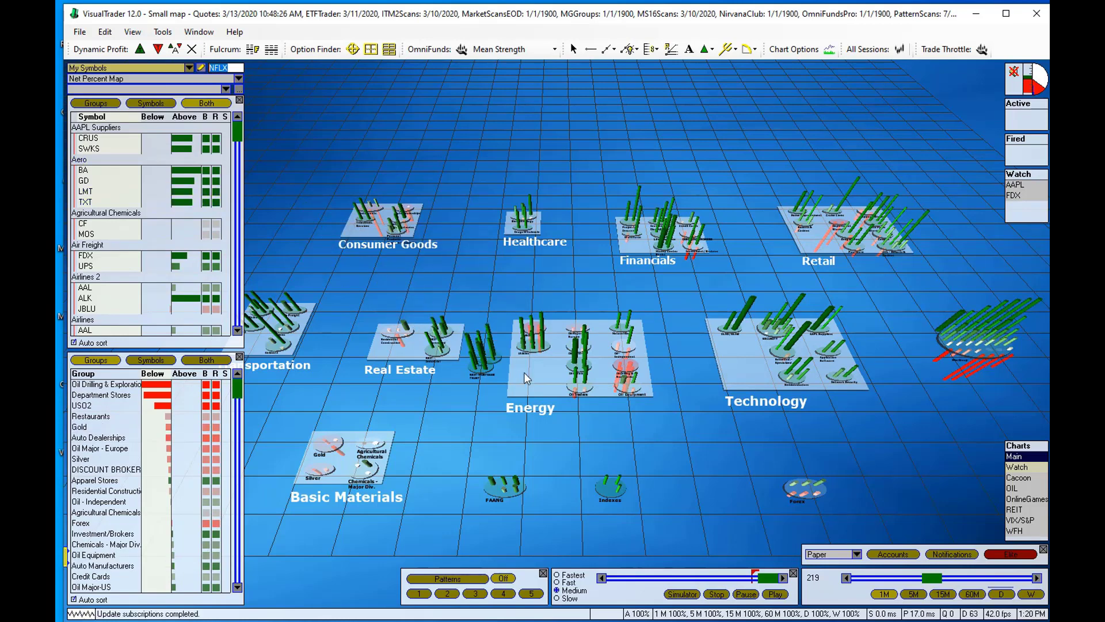
mouse_move(703, 493)
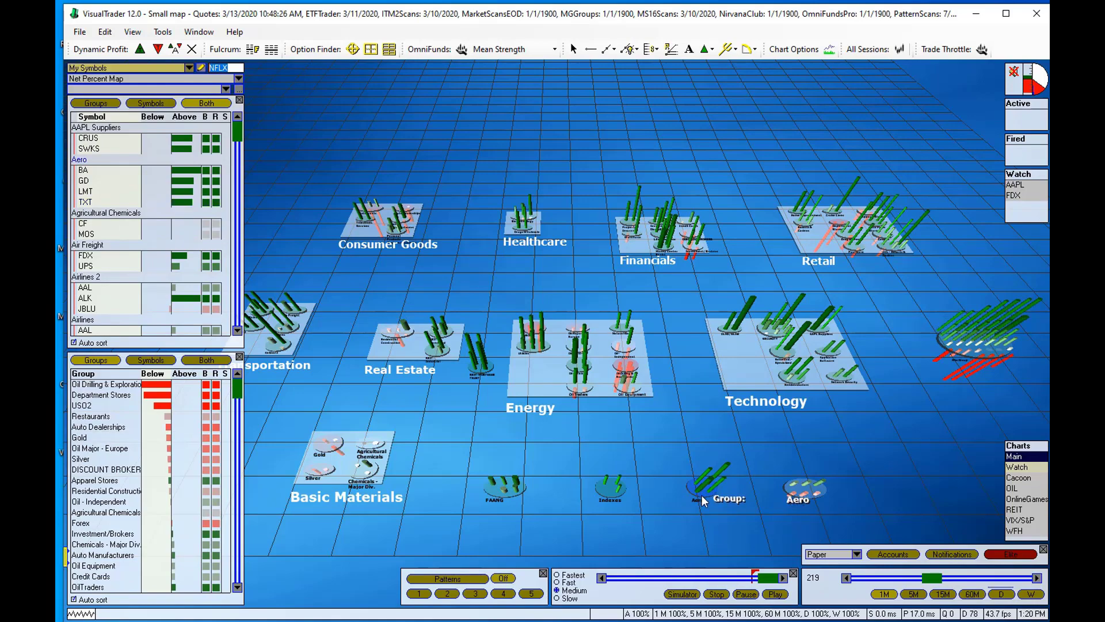
left_click(703, 499)
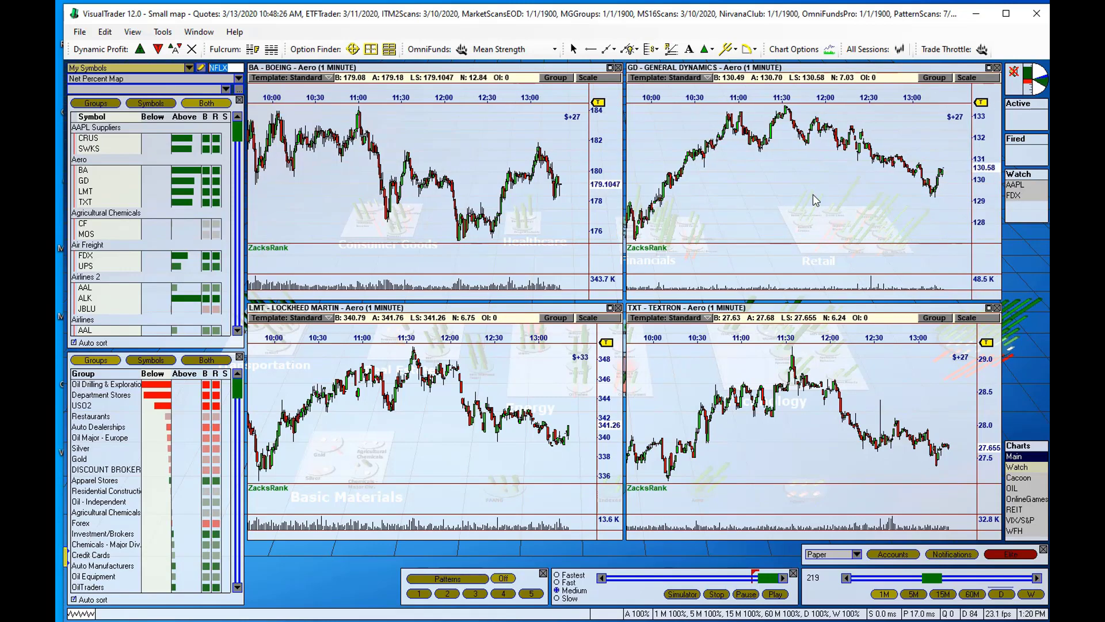
key("Escape")
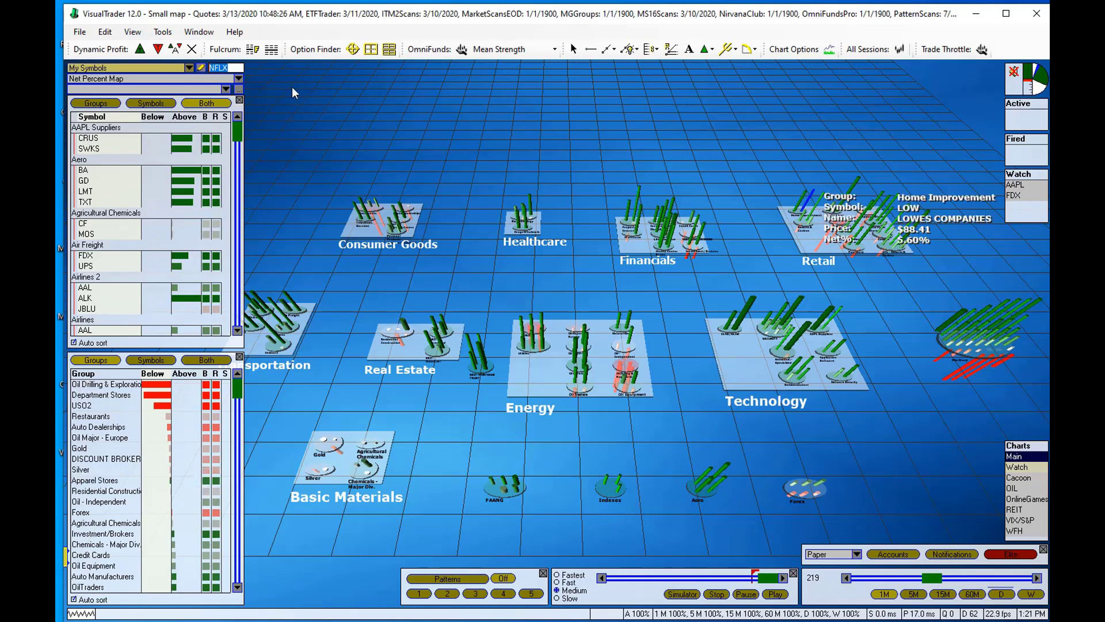
Look up the symbol NFLX and plot its chart.
left_click(238, 68)
double_click(239, 68)
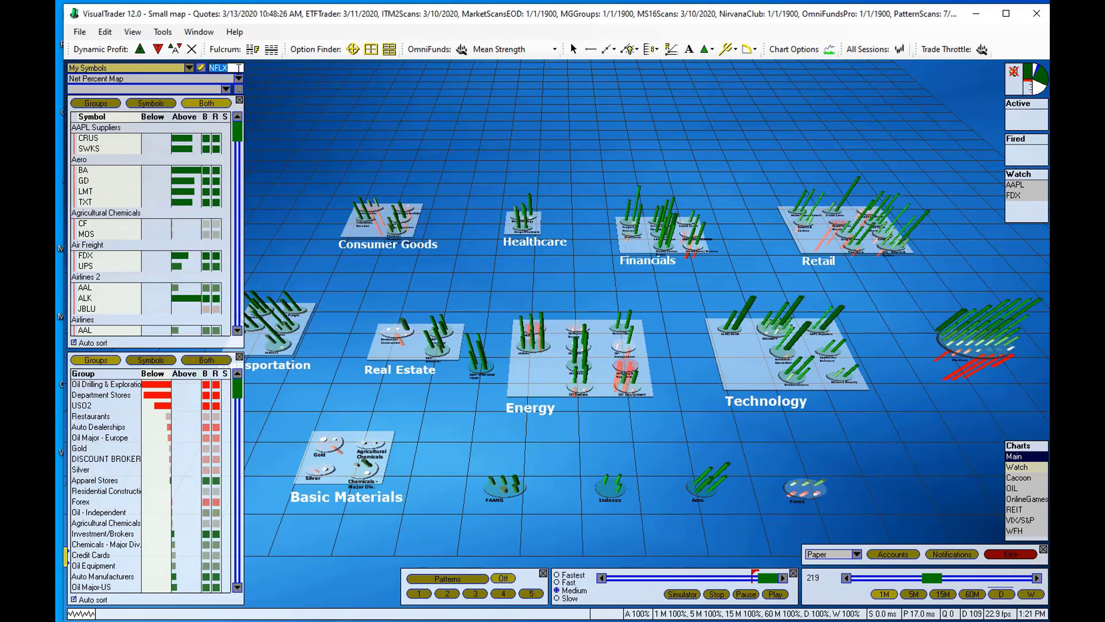
key("Return")
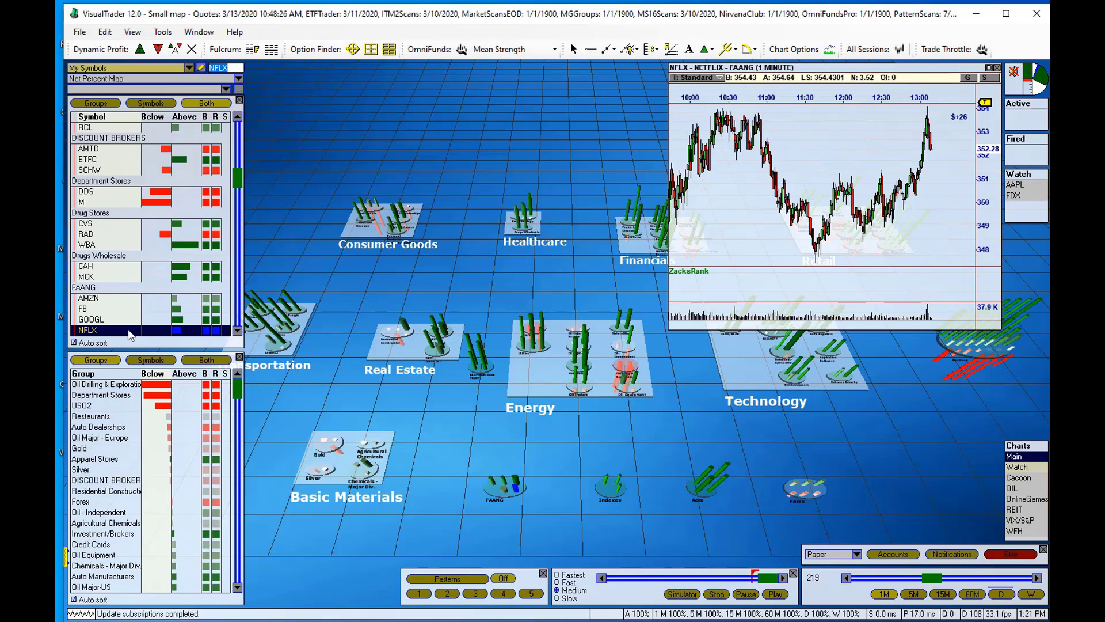
Add an option group named NFLXopt for the NFLX symbol listed under FAANG.
right_click(132, 335)
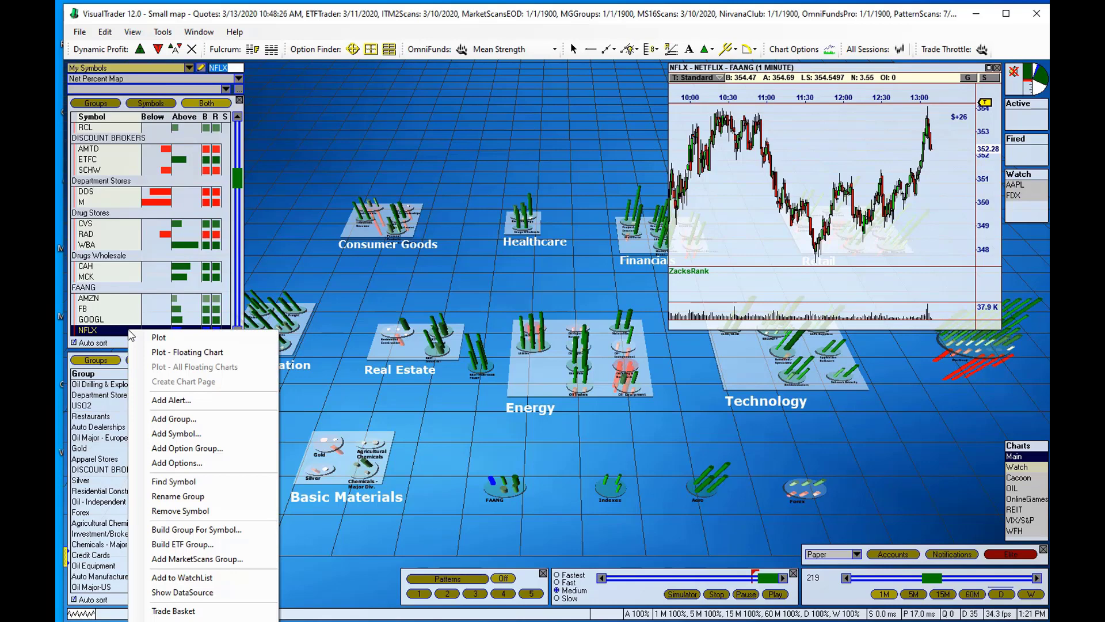
left_click(197, 452)
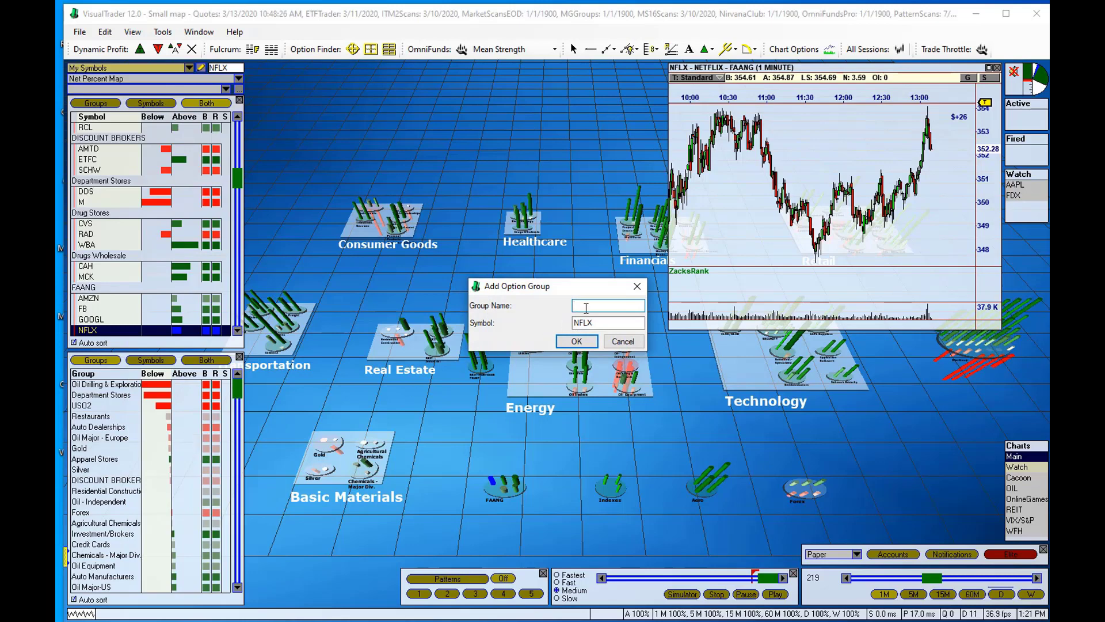
type("NFLXopt")
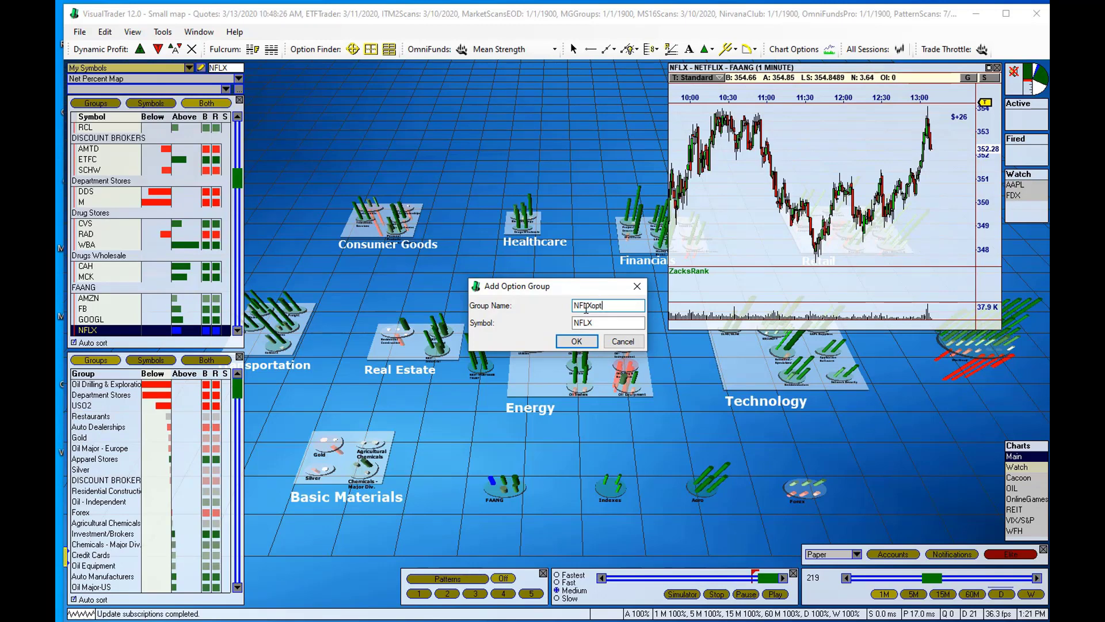
left_click(578, 340)
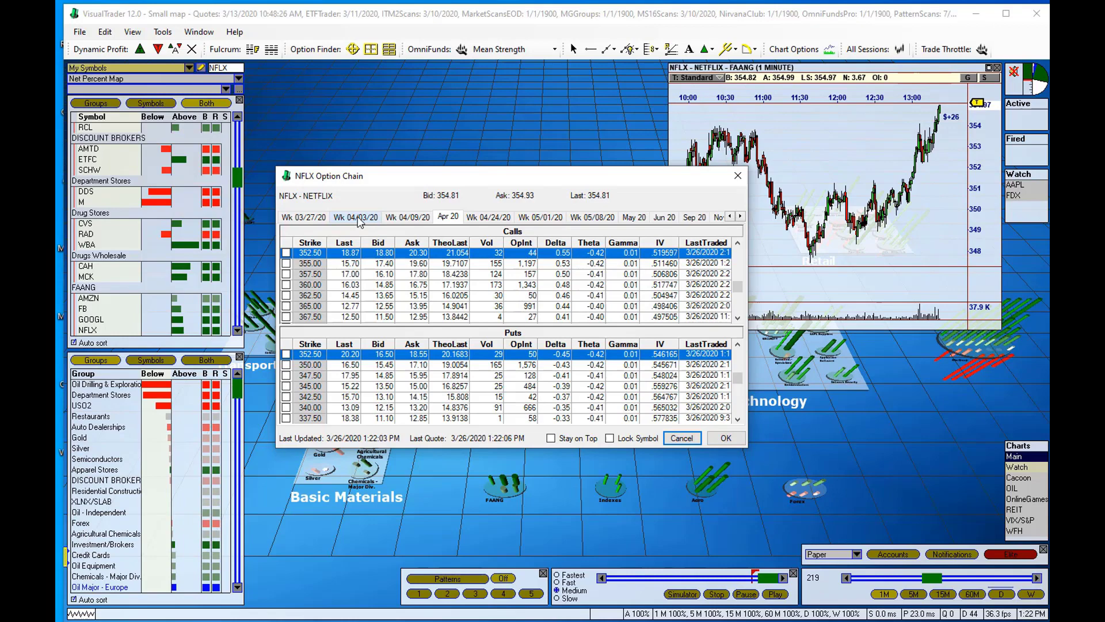
Select the 352.50, 355.00 and 357.50 calls of the Wk 03/27/20 expiration in the NFLX option chain.
left_click(304, 218)
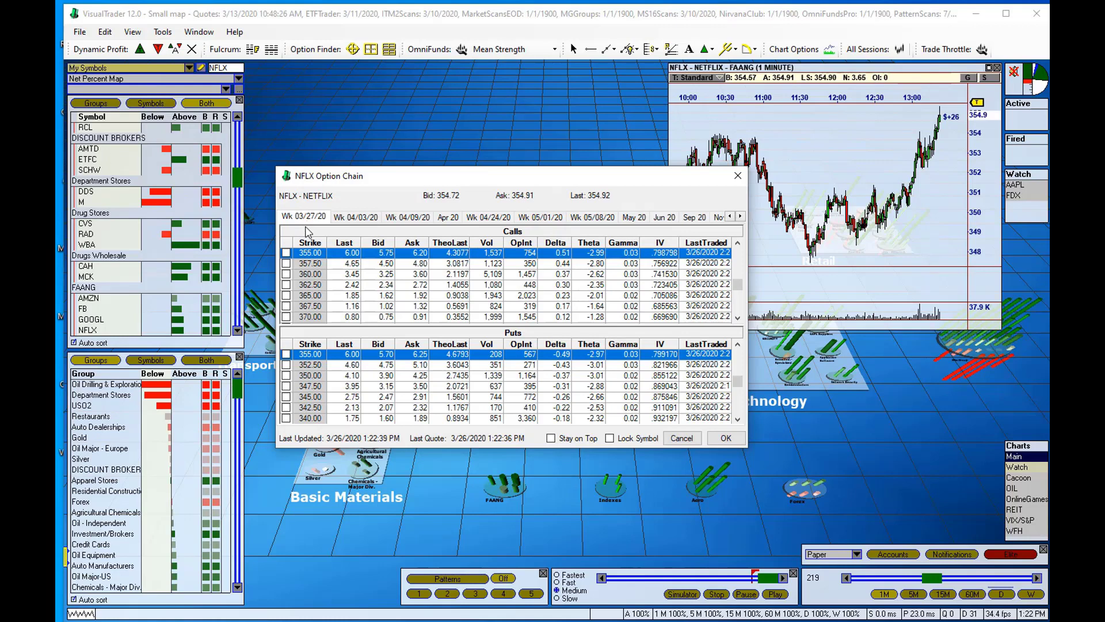
left_click(286, 253)
left_click(286, 263)
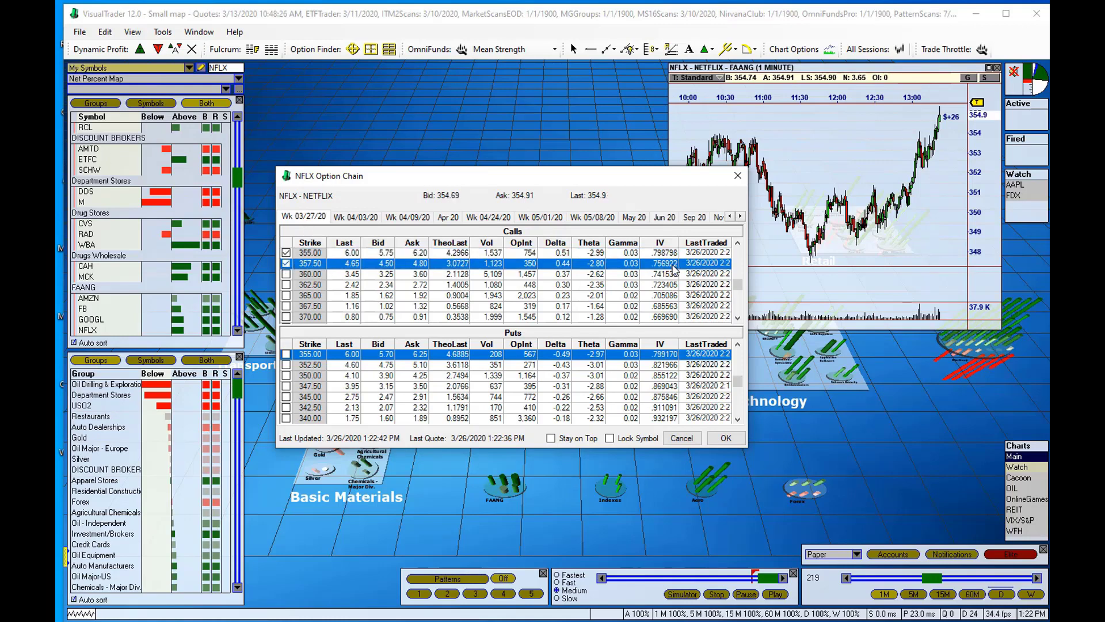
left_click(736, 243)
left_click(737, 244)
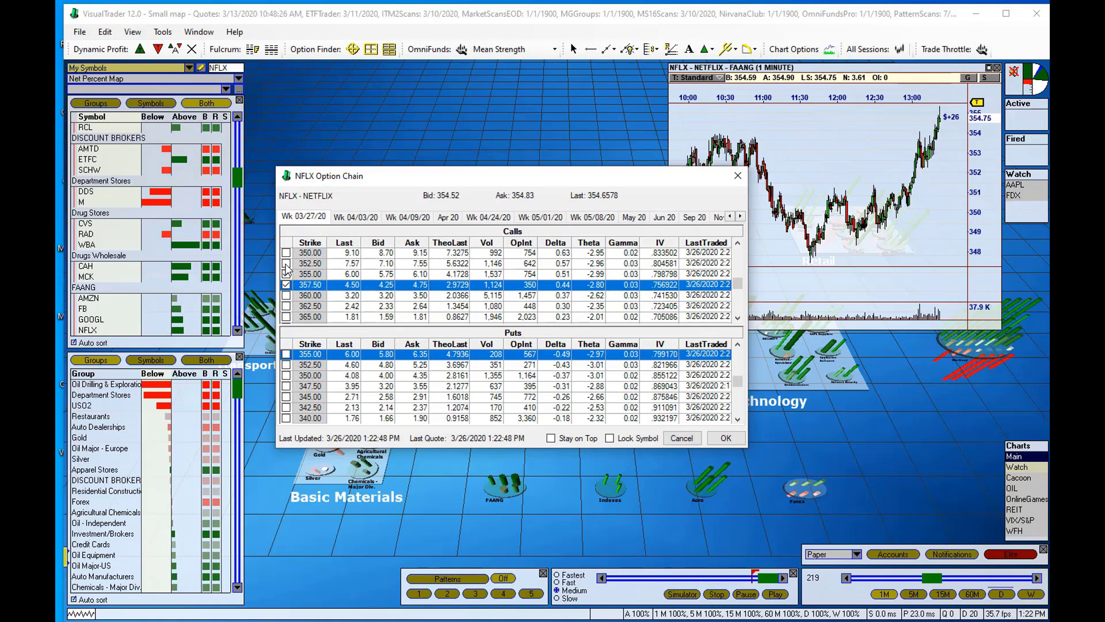
left_click(286, 264)
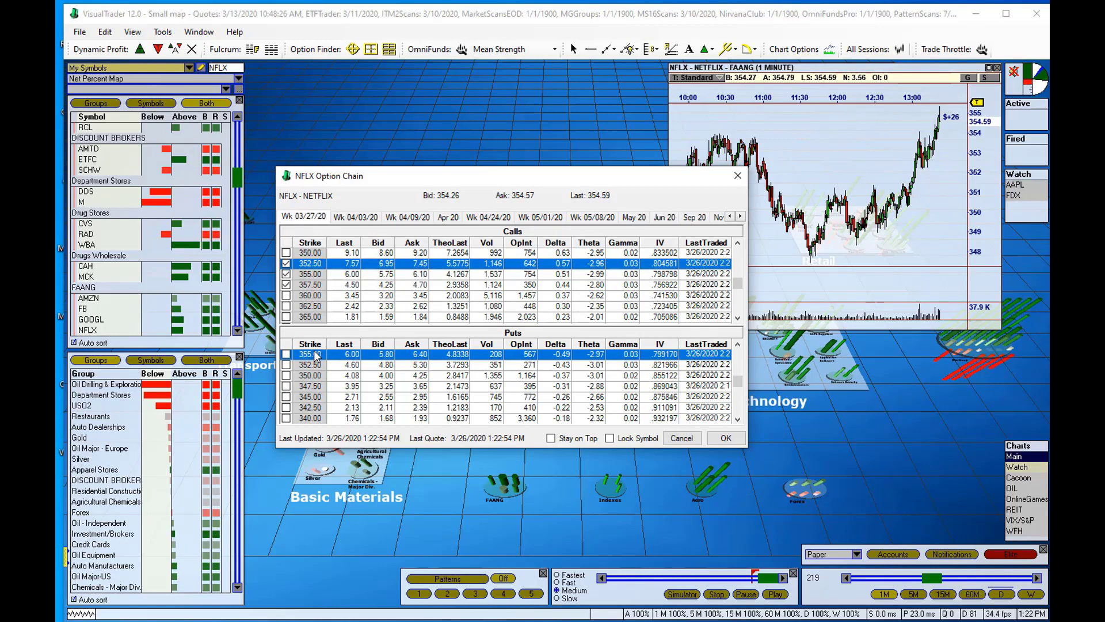
Select the 352.50, 355.00 and 357.50 puts of the same expiration and add the chosen options to the group.
left_click(286, 355)
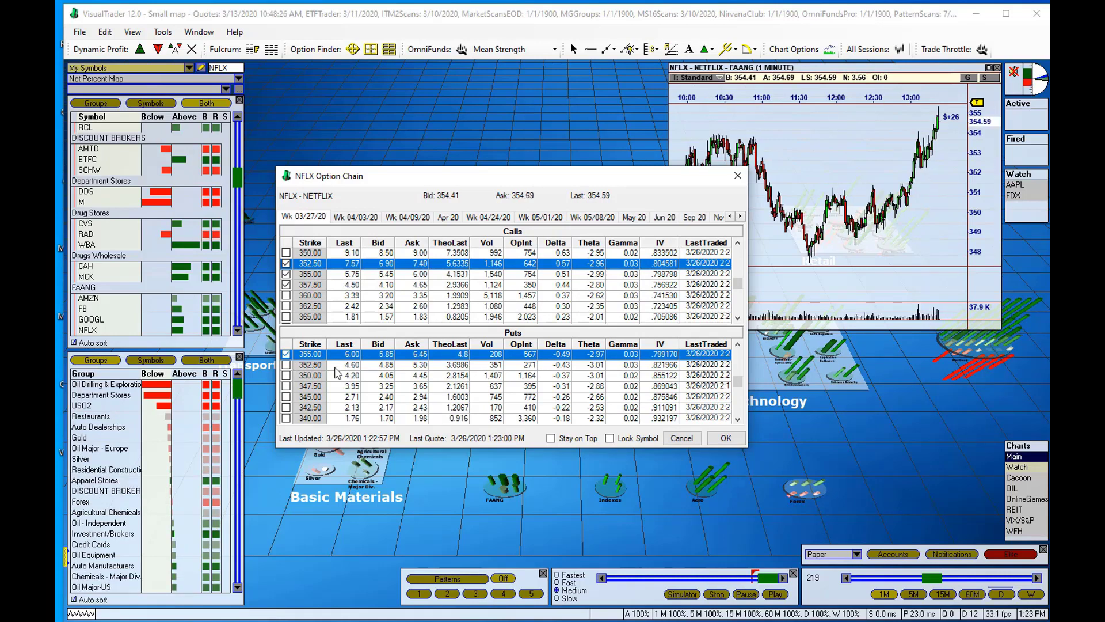
left_click(738, 345)
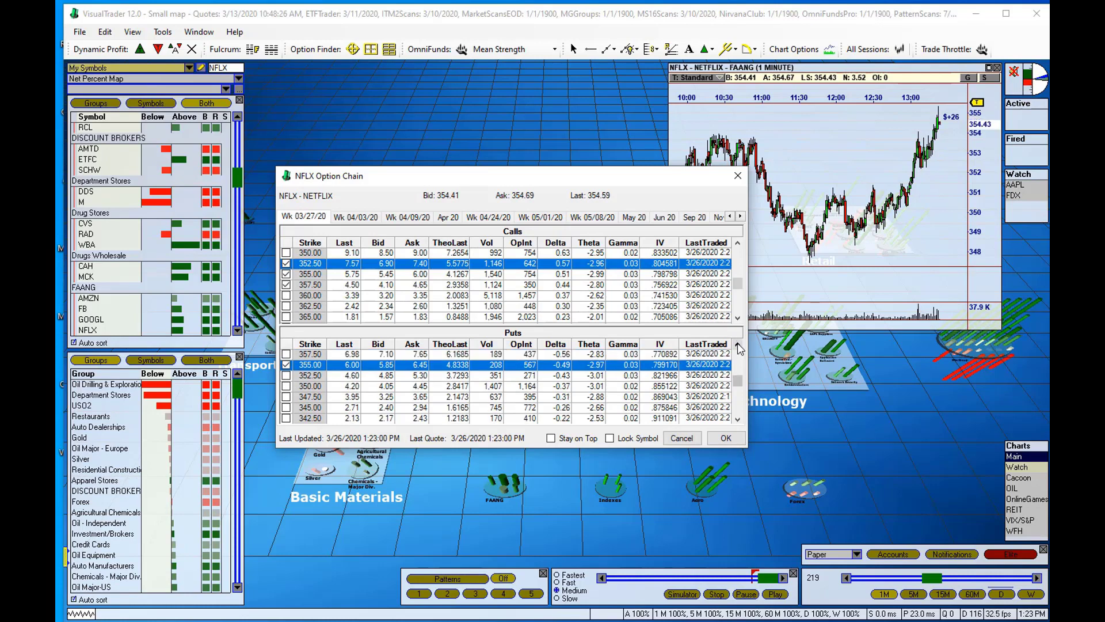
left_click(738, 345)
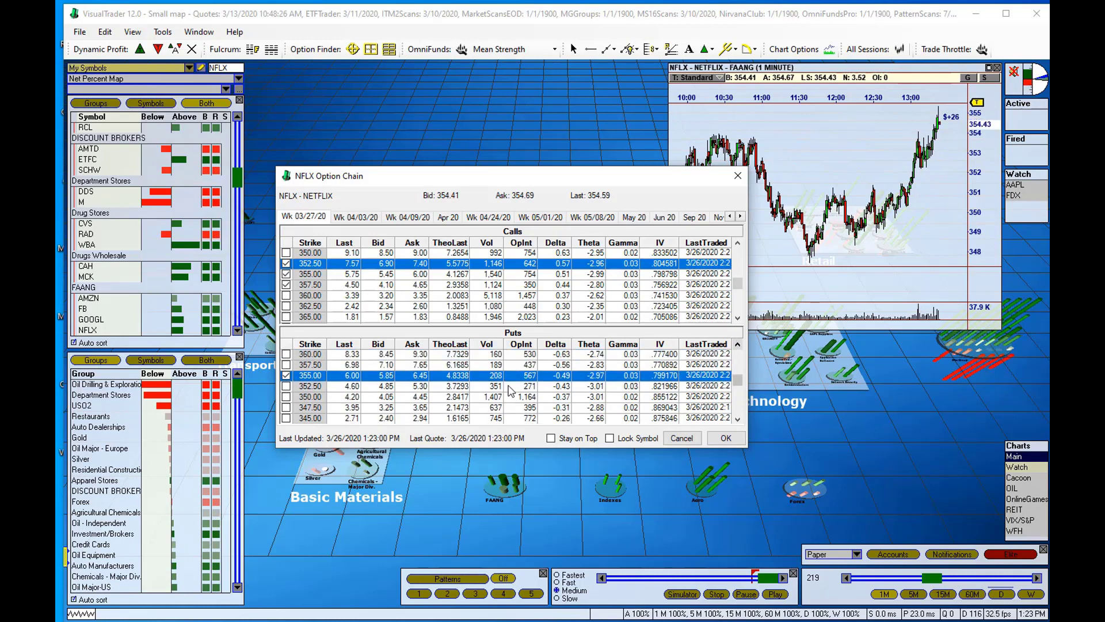
left_click(286, 365)
left_click(287, 387)
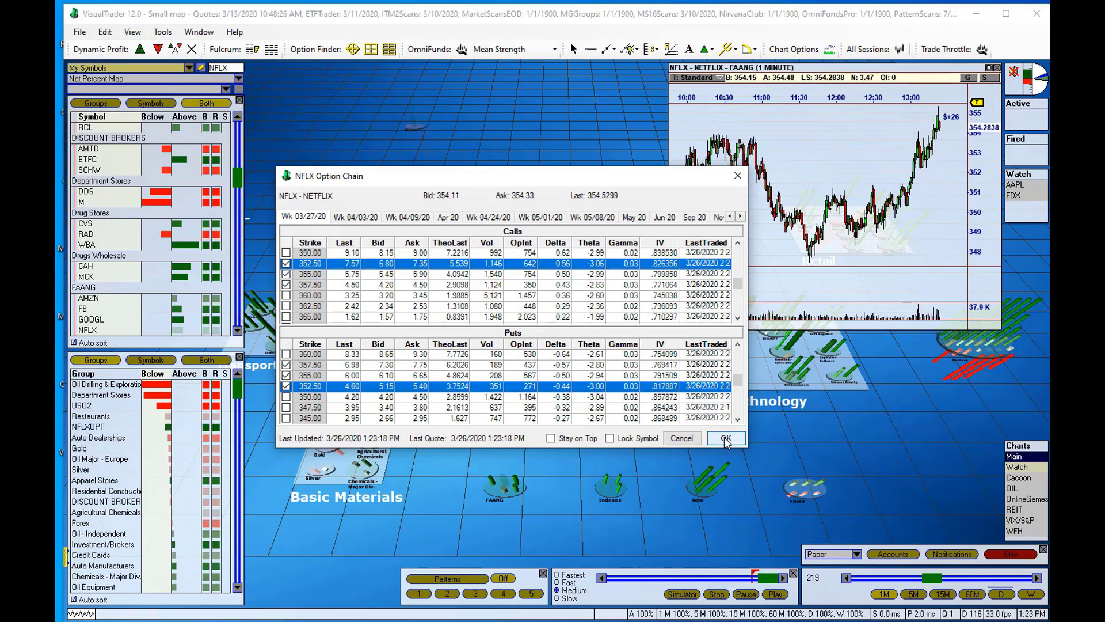
left_click(726, 439)
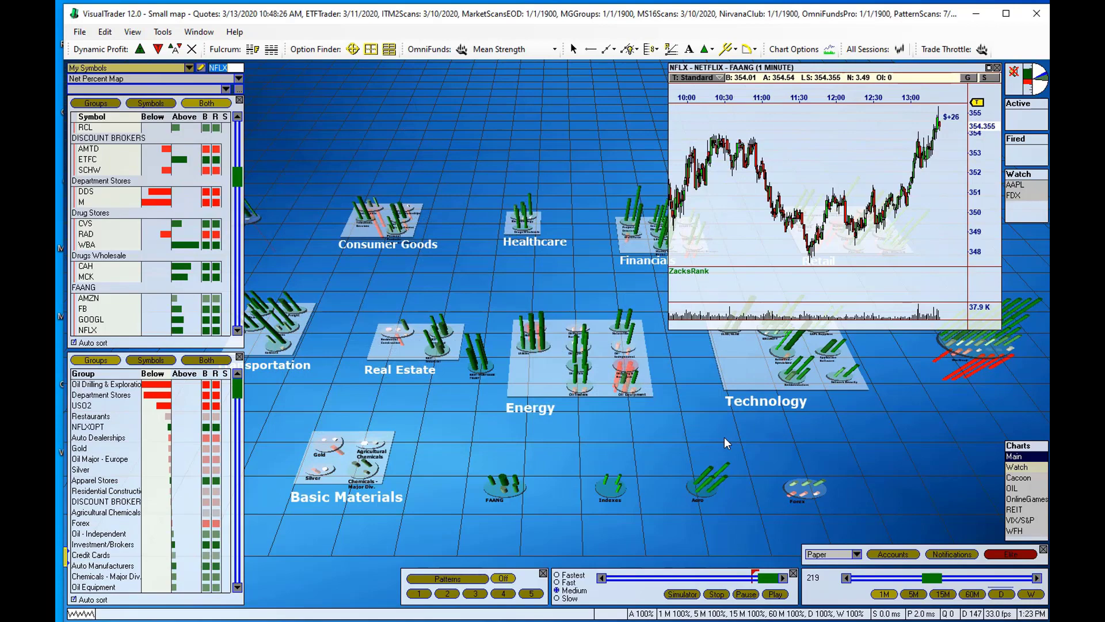
Move the NFLXOPT group on the map to the space between Basic Materials and the FAANG group.
double_click(388, 281)
double_click(291, 223)
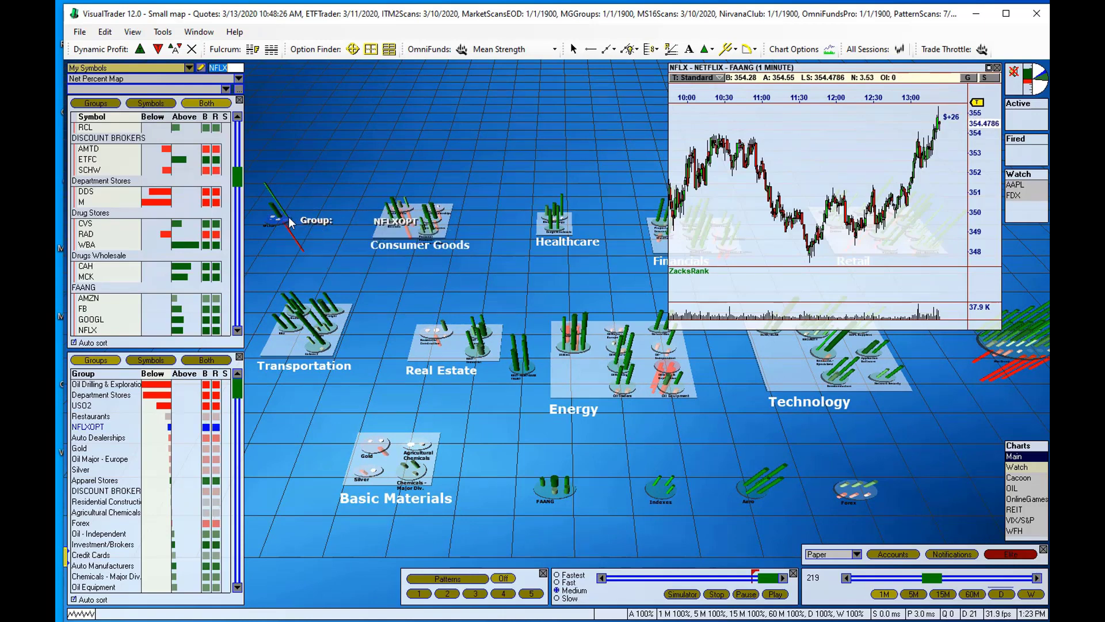
left_click_drag(289, 226, 517, 448)
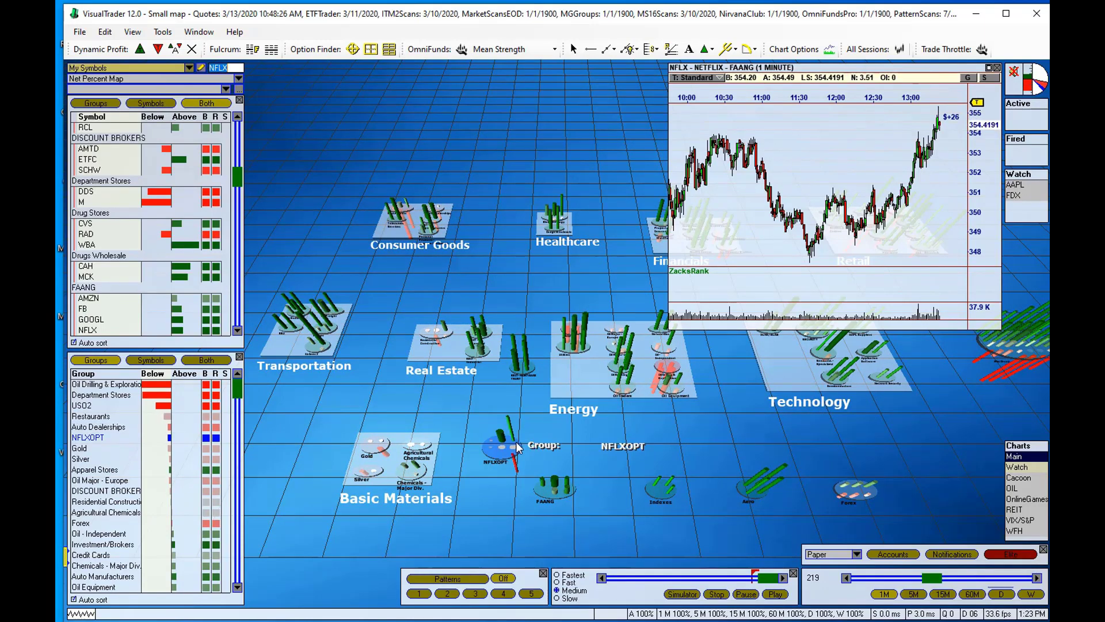
left_click(504, 464)
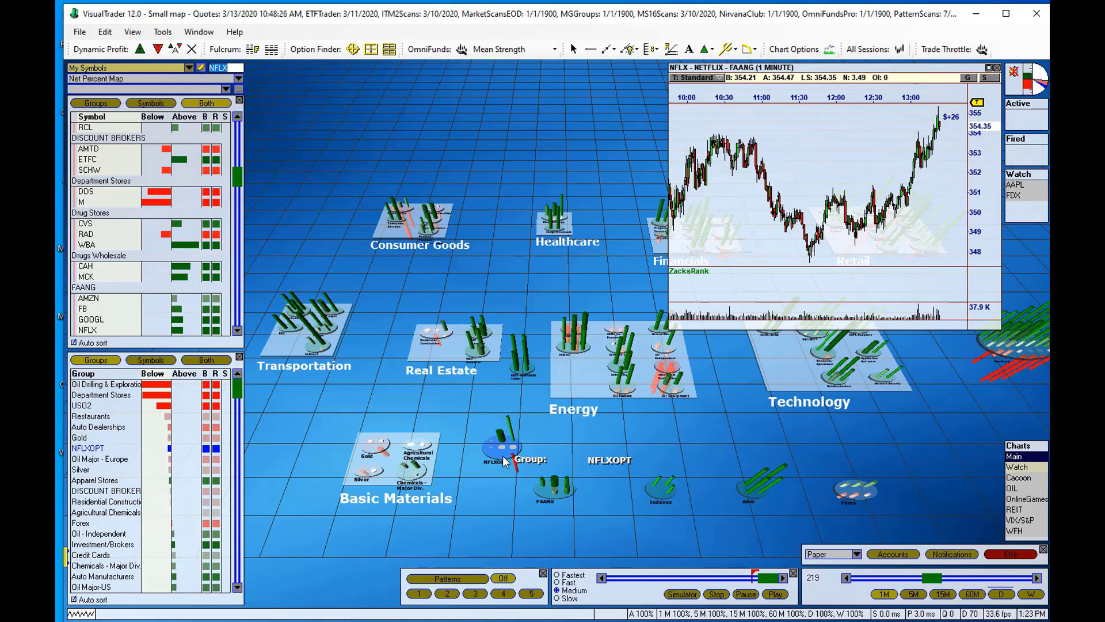
Open the charts for all symbols in the NFLXOPT group on the map and maximize the NFLX stock chart.
double_click(505, 462)
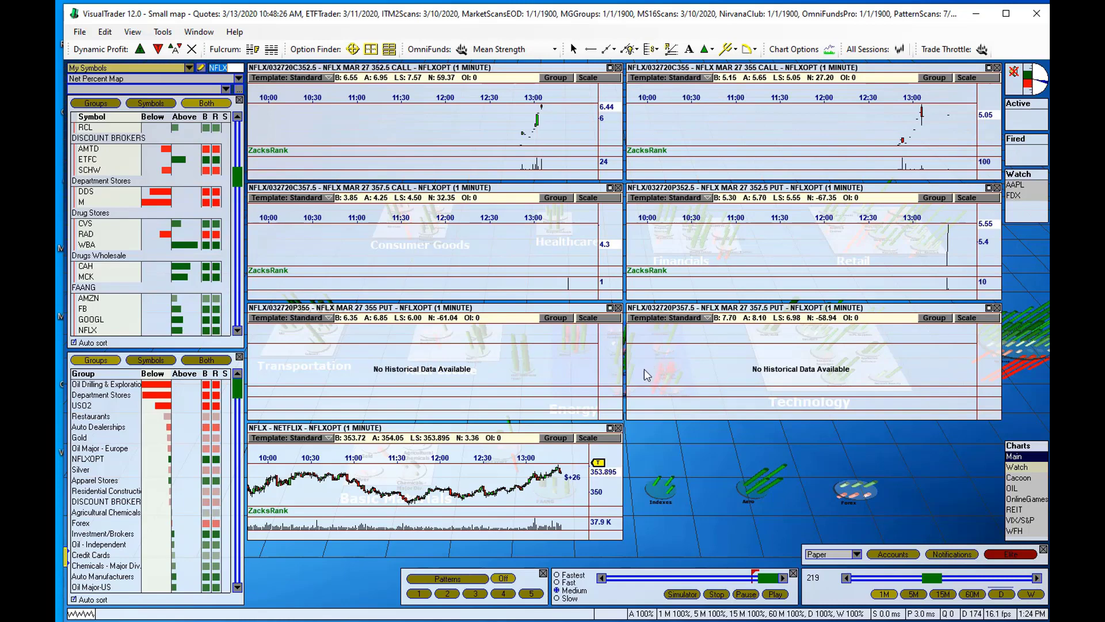
left_click(609, 428)
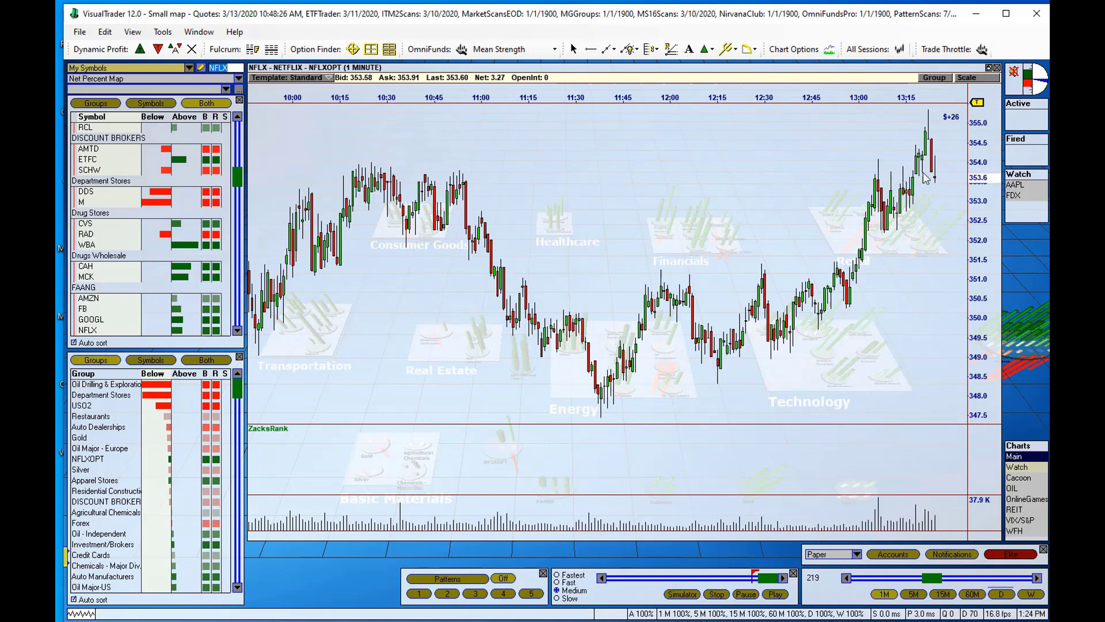
Open a Quick Trade order from the NFLX chart and choose the 355.00 call of the Wk 03/27/20 expiration for it.
left_click(977, 105)
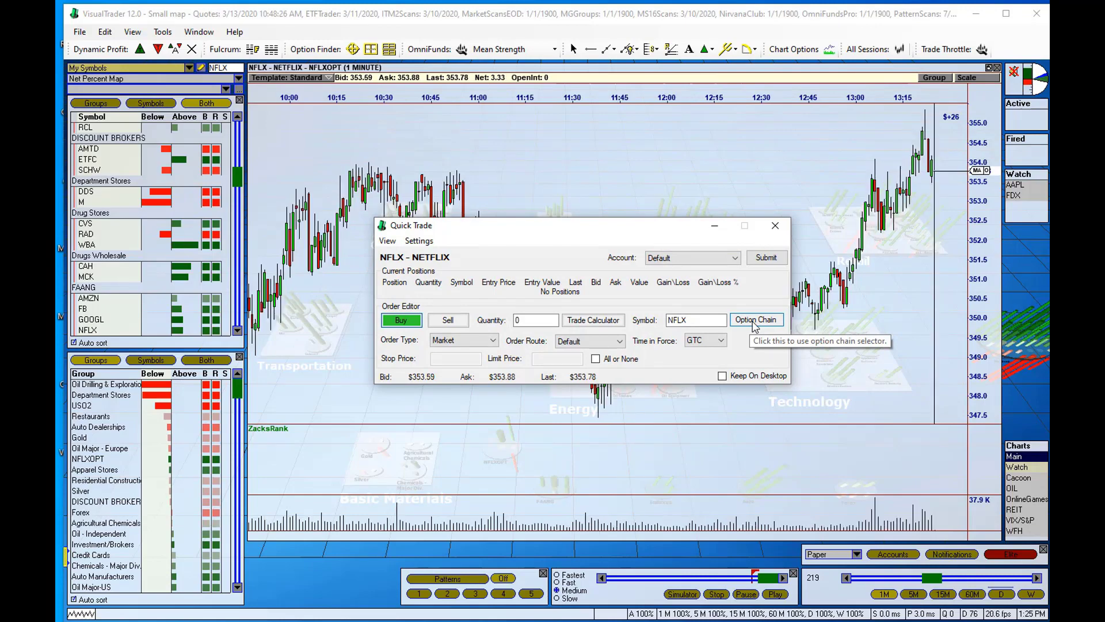
left_click(754, 322)
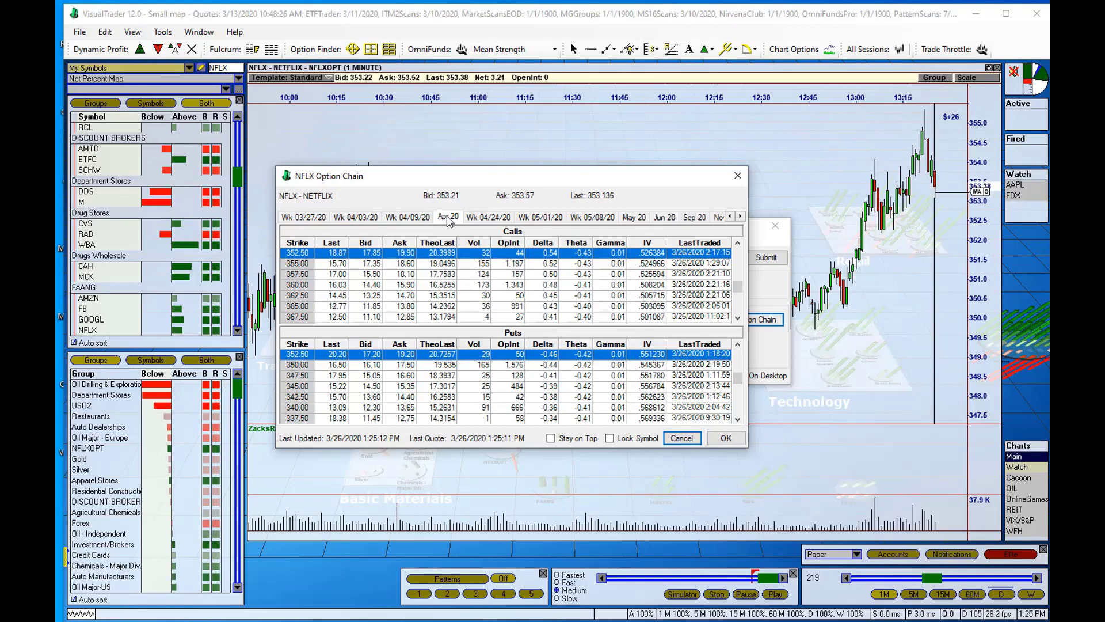
left_click(301, 222)
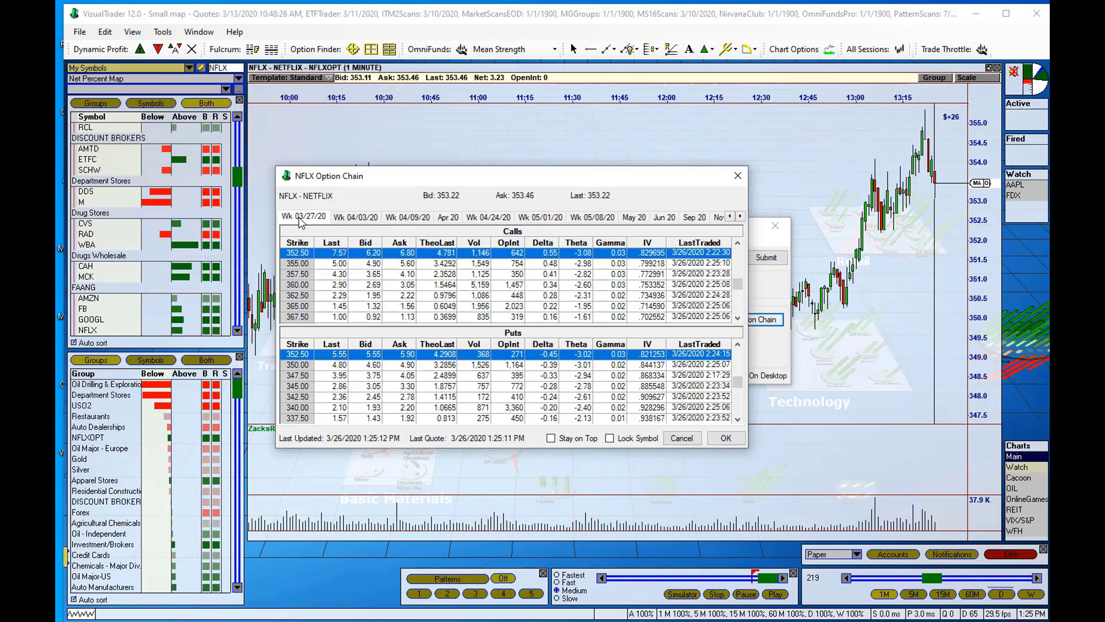
left_click(300, 263)
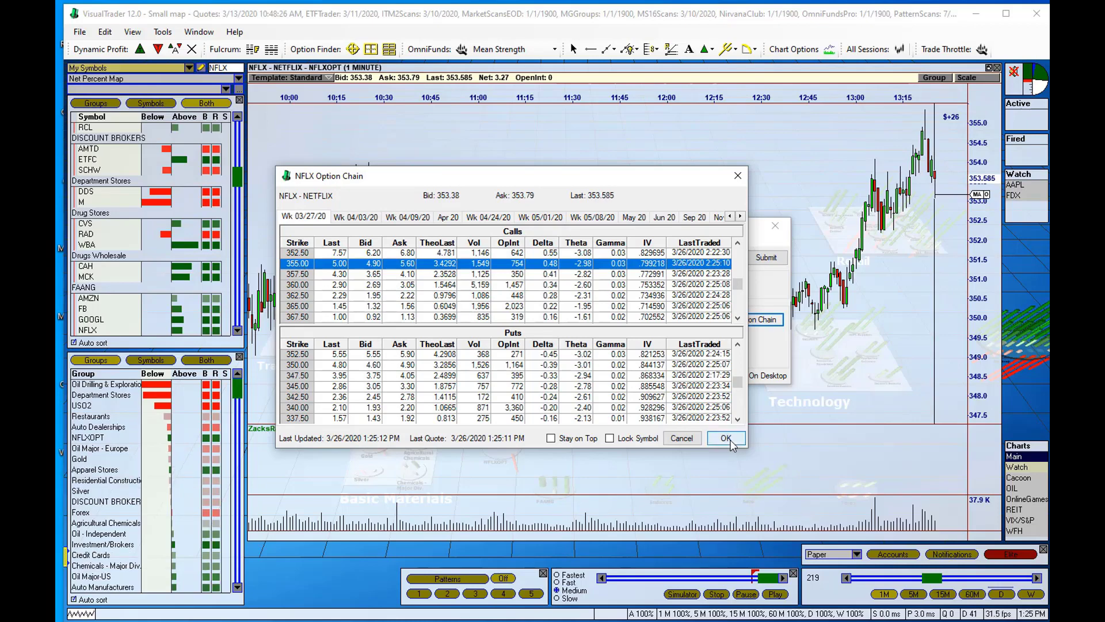
left_click(726, 438)
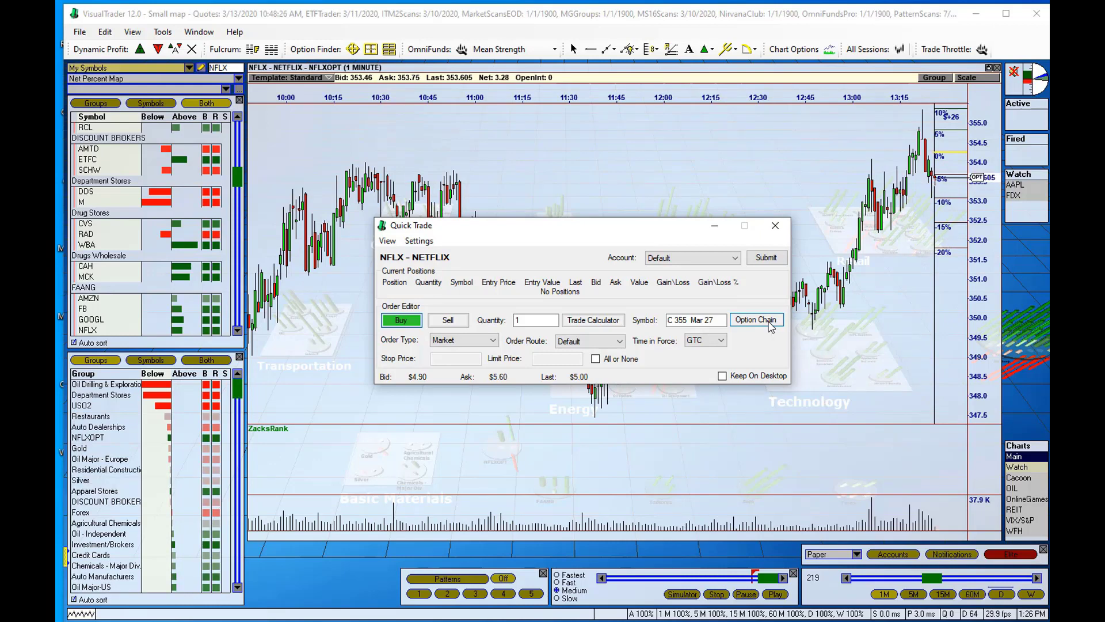
Review the default trade interface and order type options in the trade settings, and close the Quick Trade order without submitting it.
left_click(418, 240)
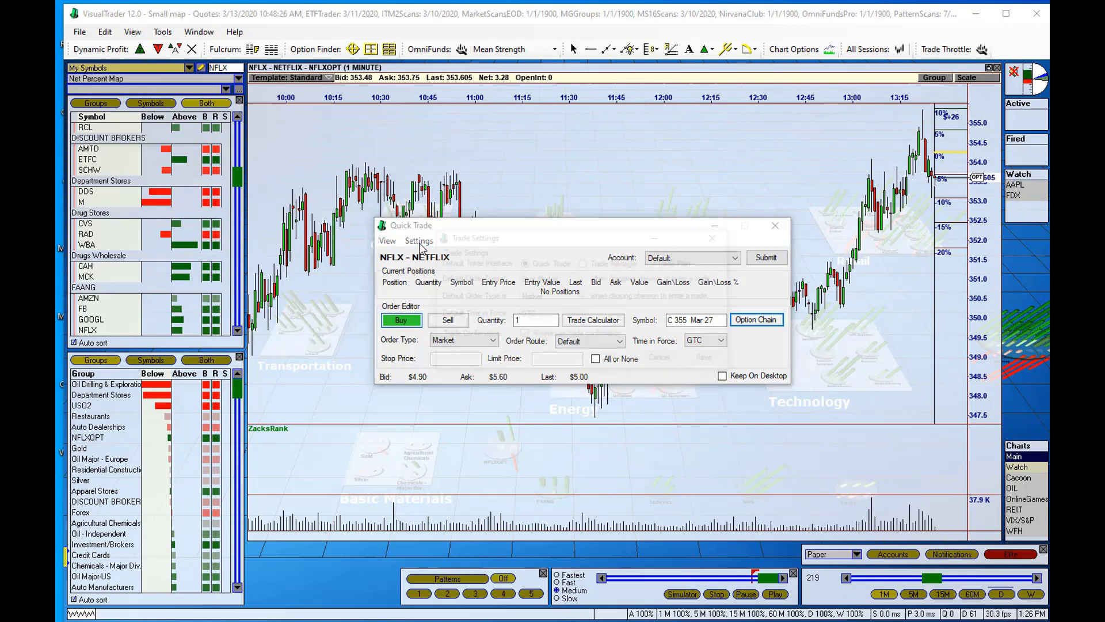
left_click(423, 252)
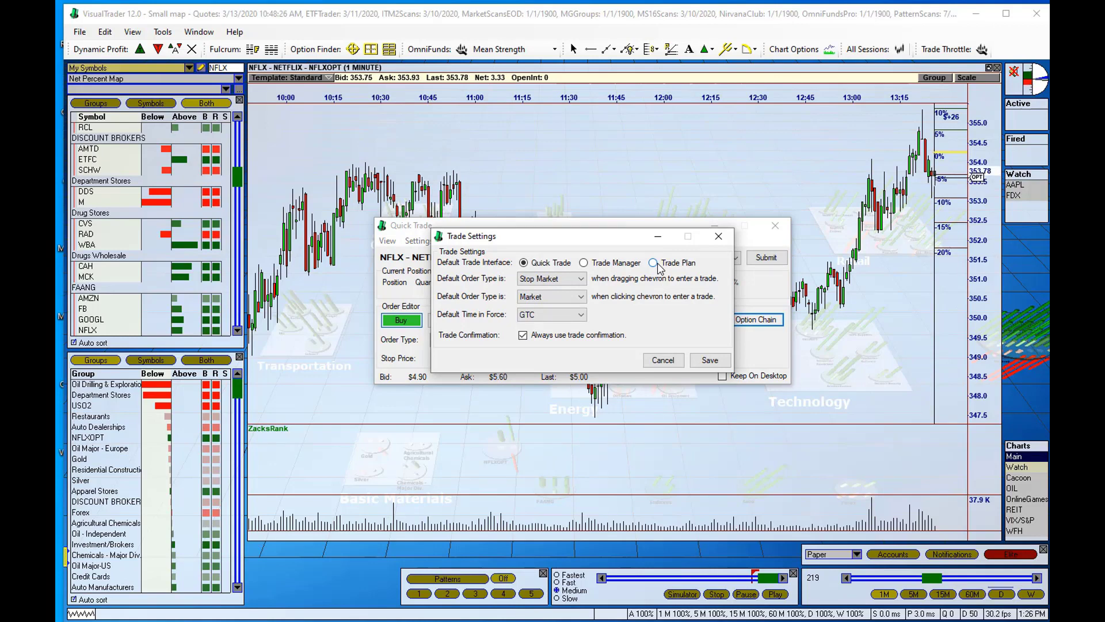
left_click(659, 363)
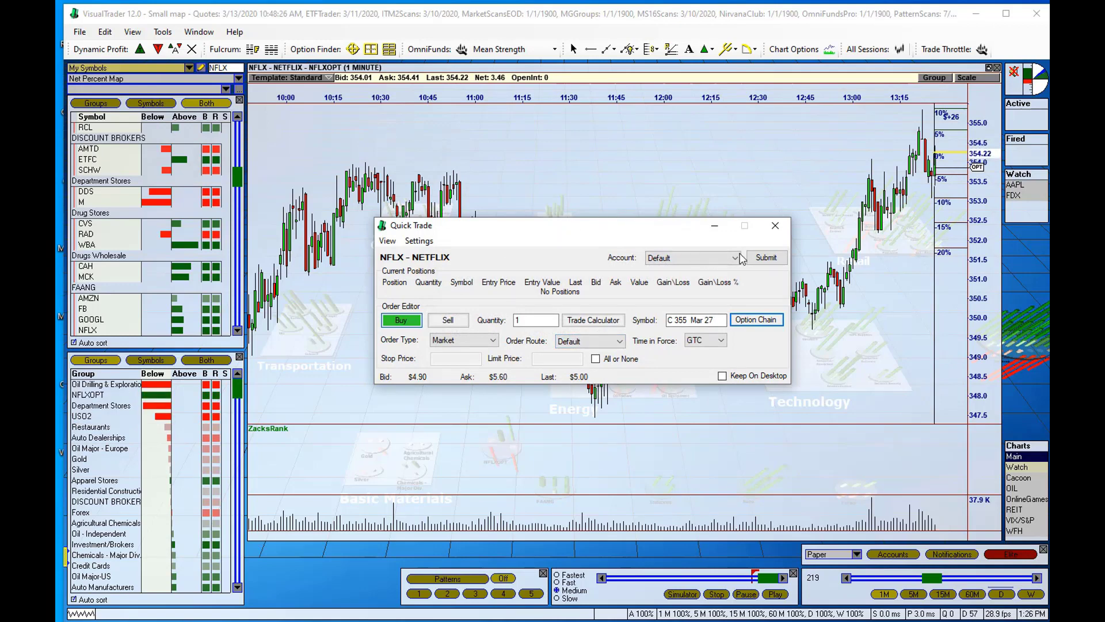
left_click(774, 225)
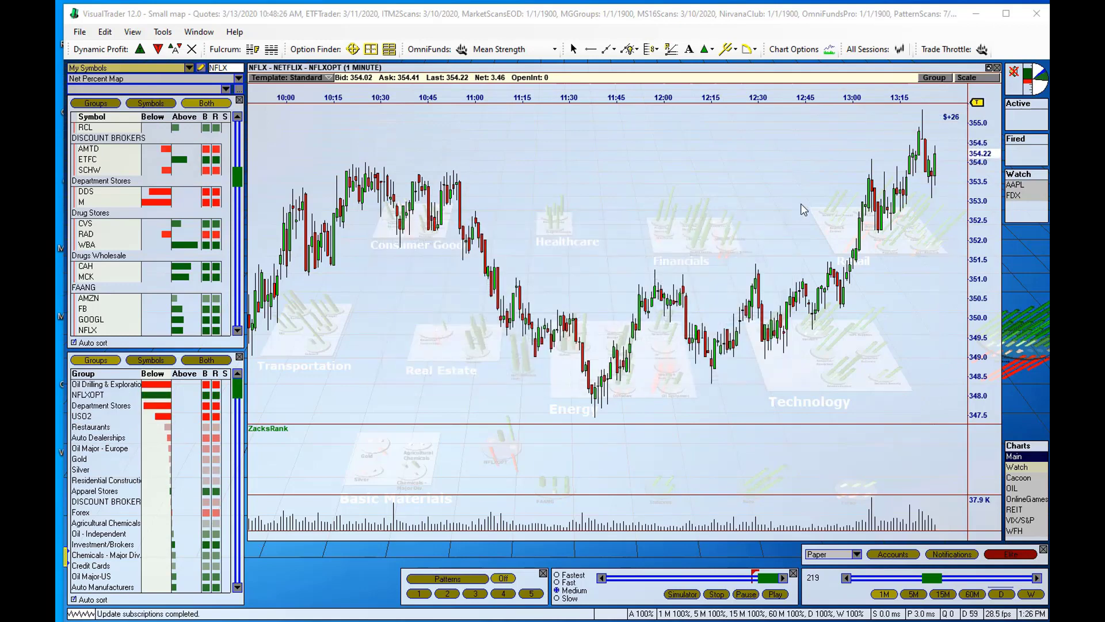